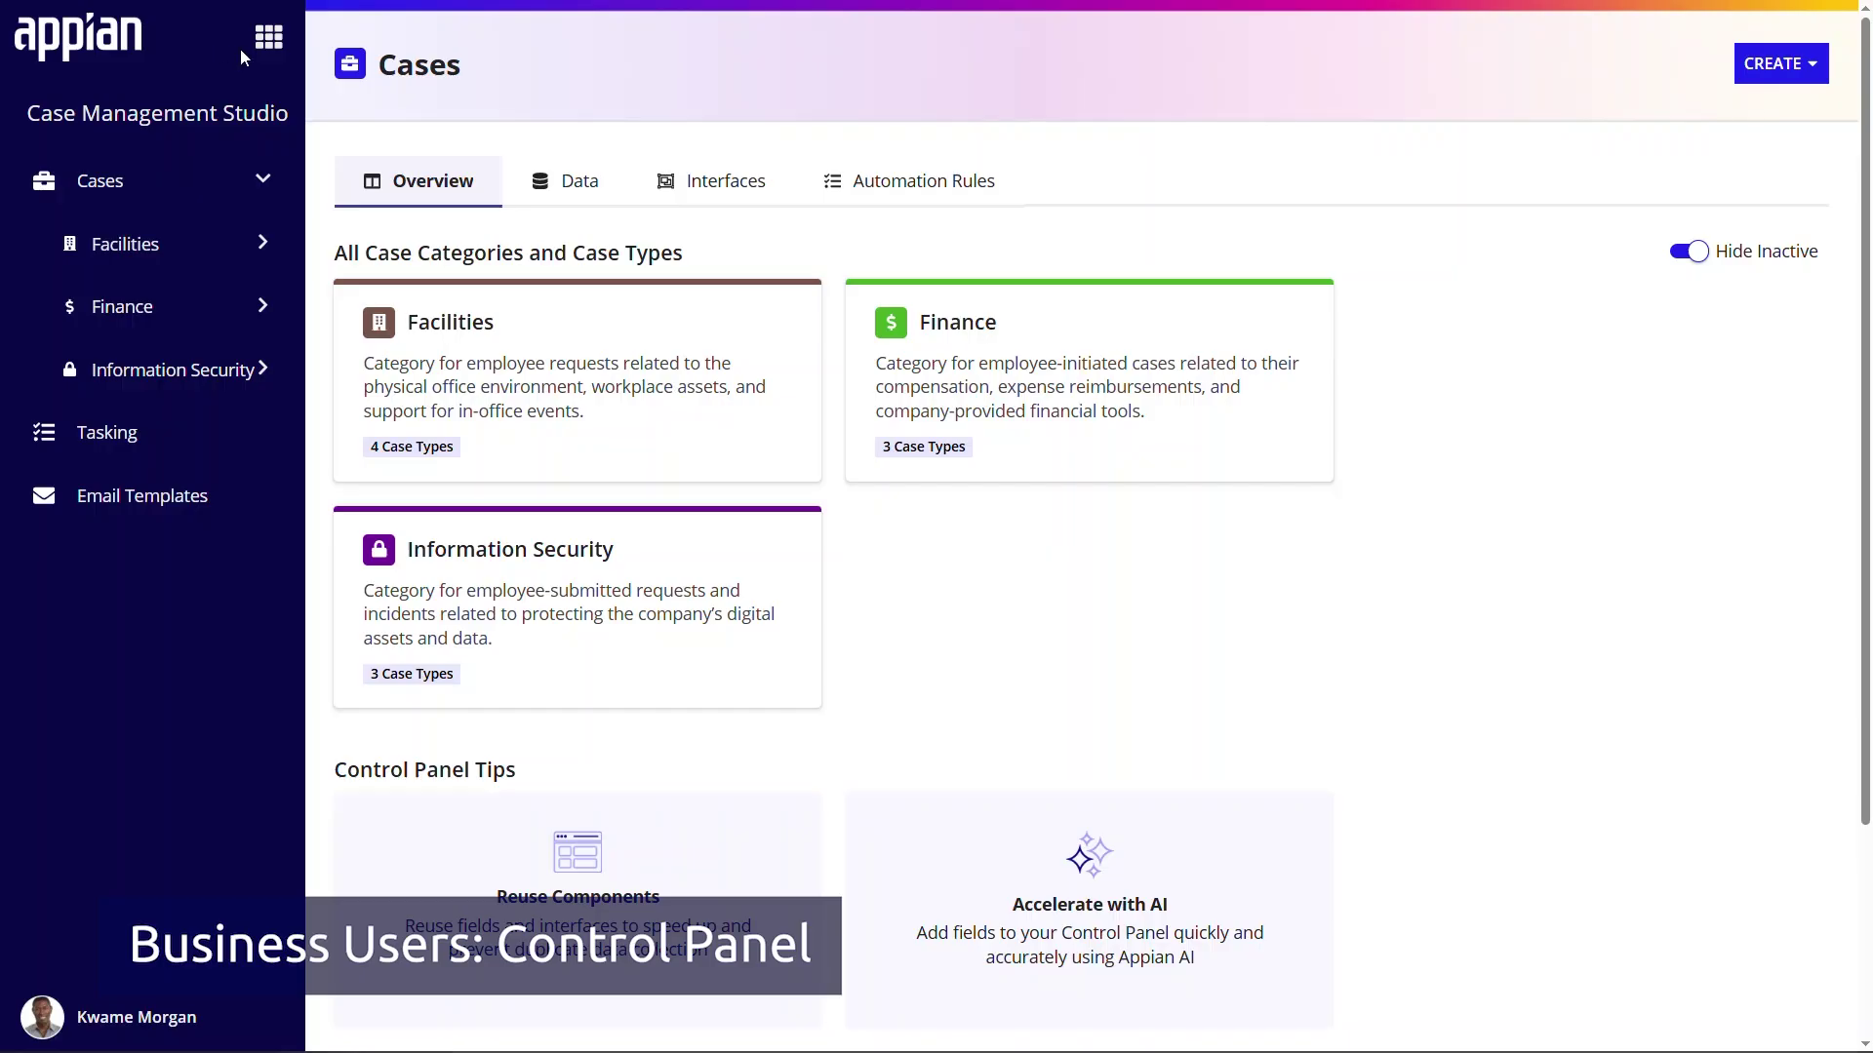
Switch from the app-switcher to the case worker Workspace listing six active cases.
left_click(274, 48)
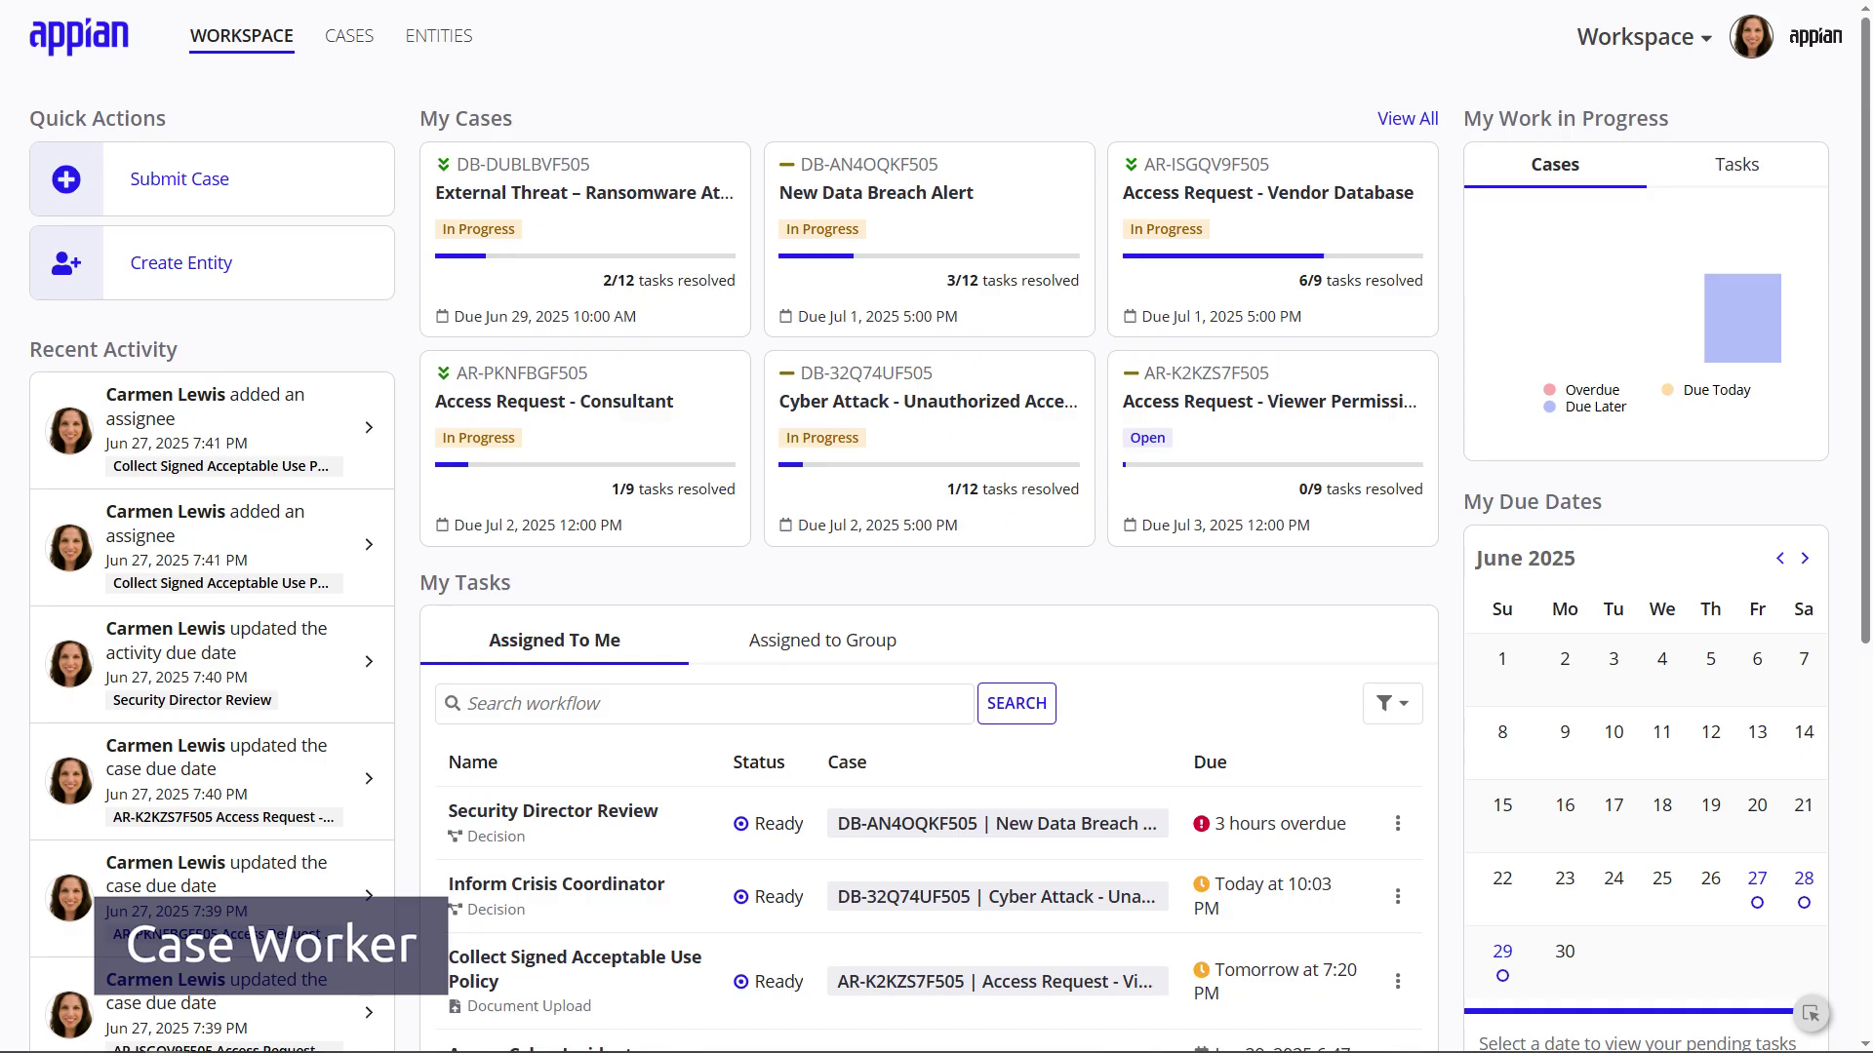
left_click(218, 177)
left_click(926, 178)
left_click_drag(1865, 472, 1841, 744)
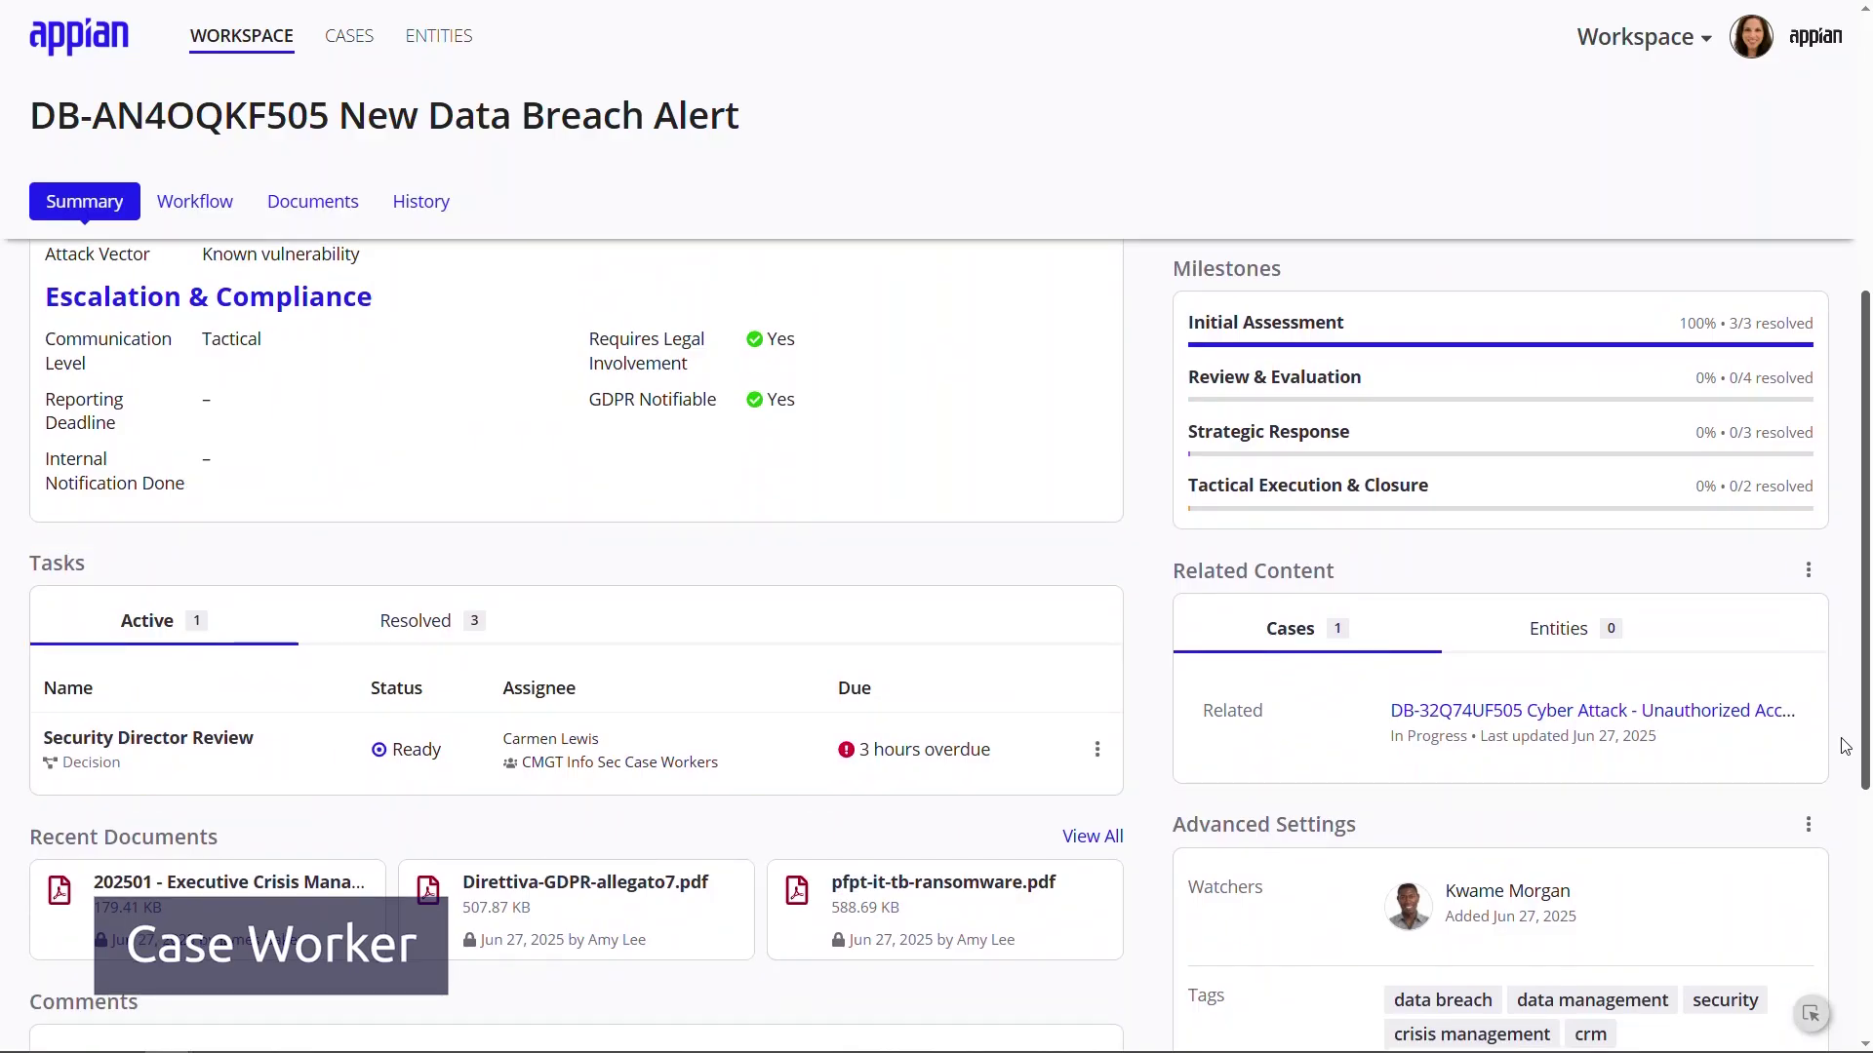
left_click_drag(1842, 744, 1845, 1042)
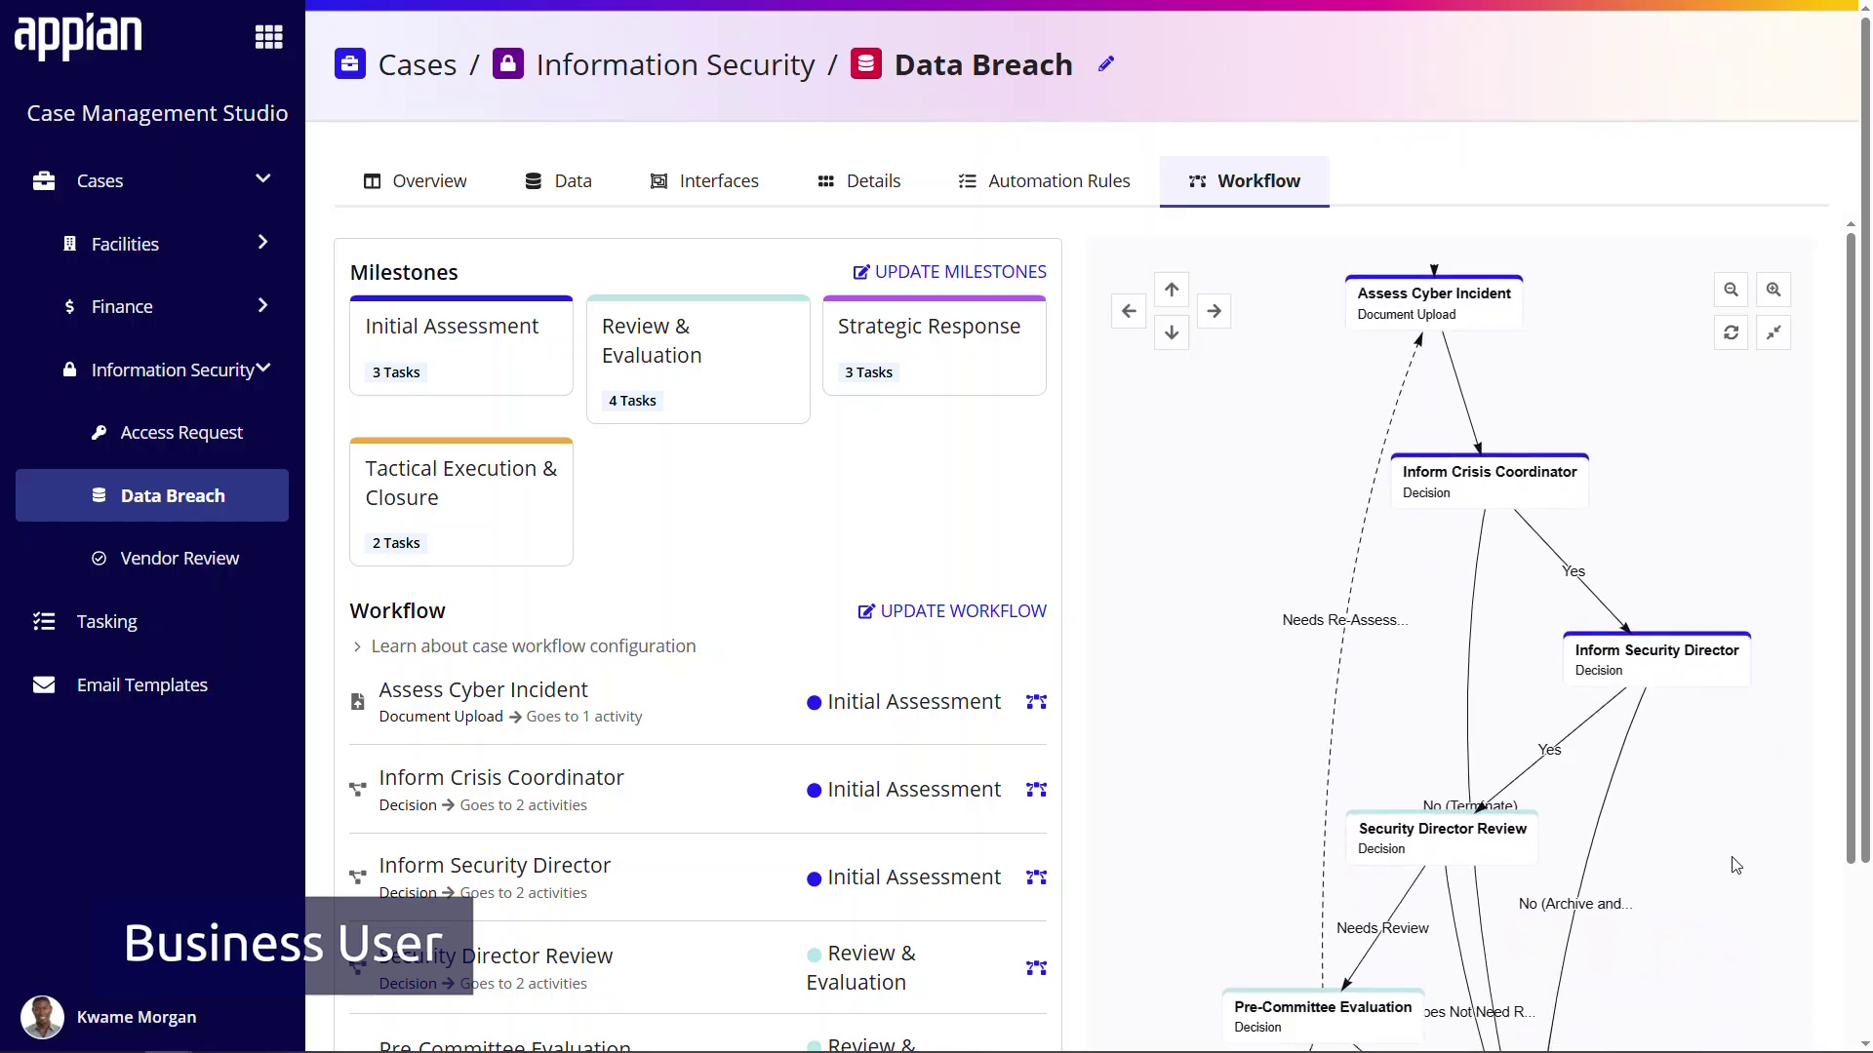
Pan and zoom out the workflow diagram to review its later steps.
left_click_drag(1732, 761, 1734, 372)
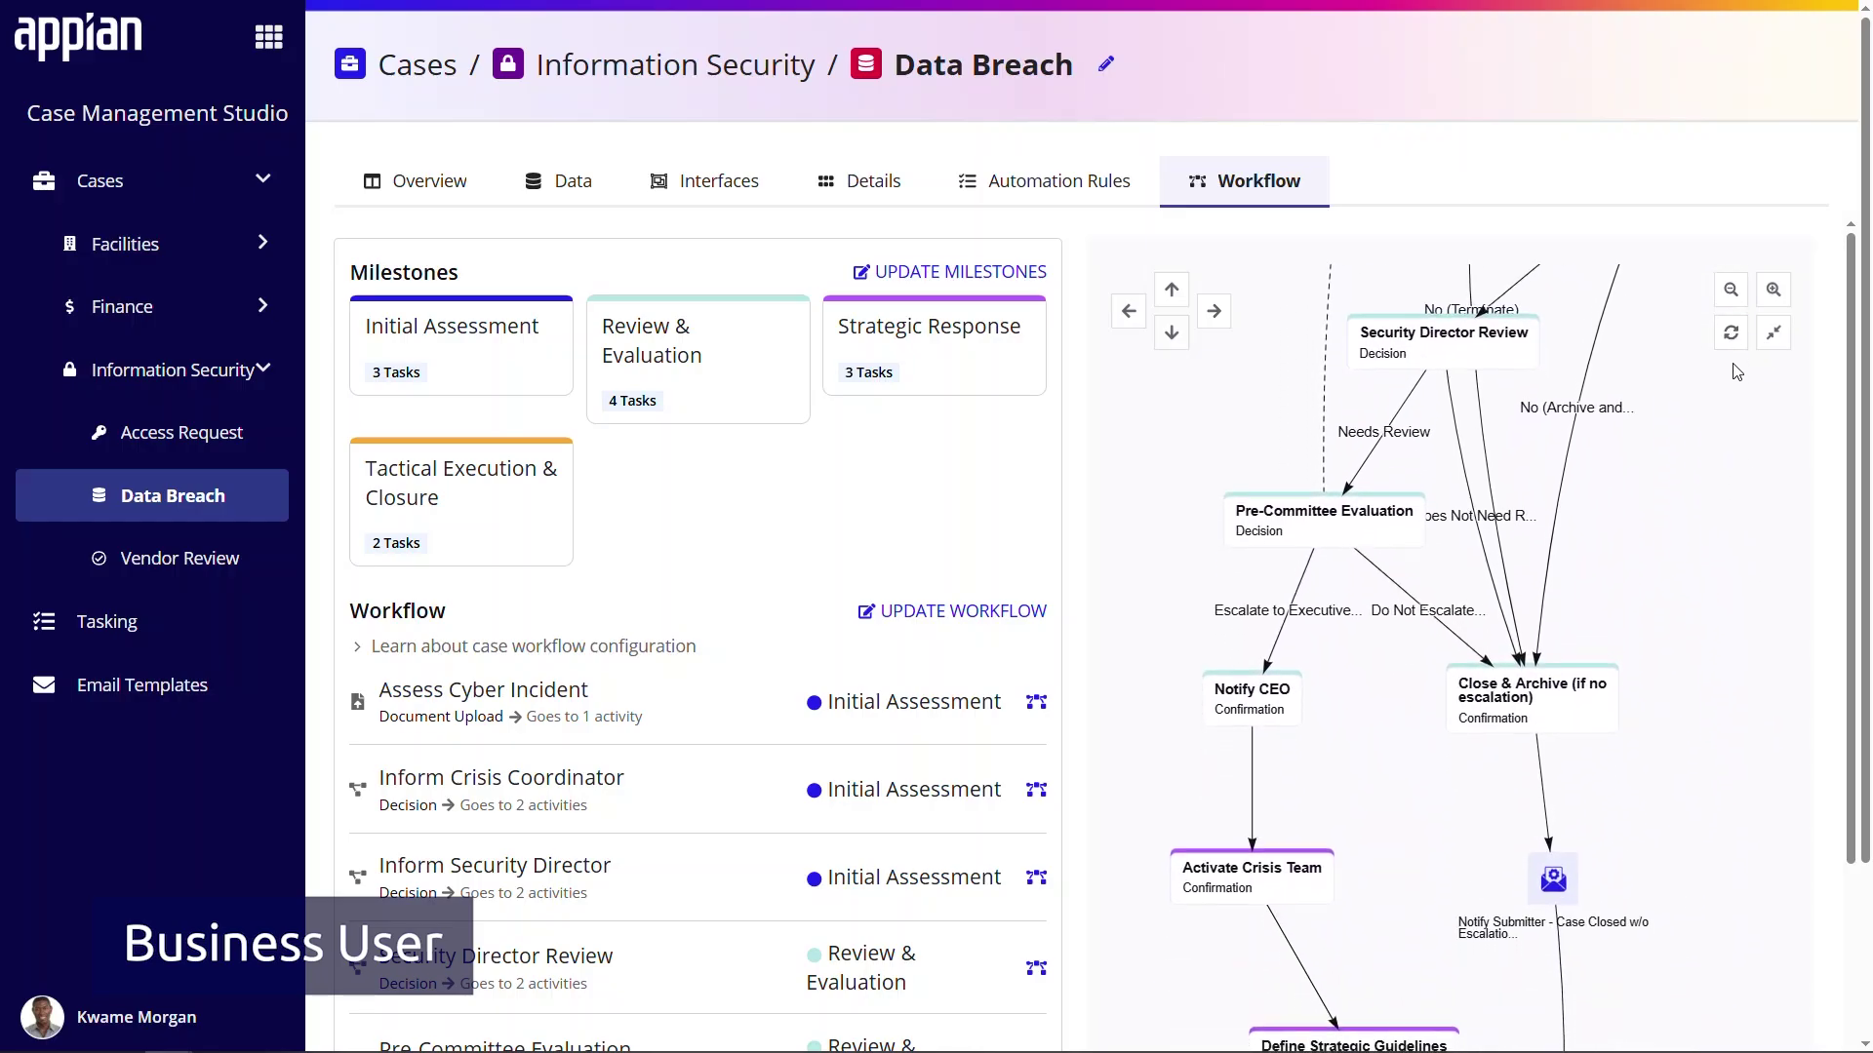
left_click(1731, 292)
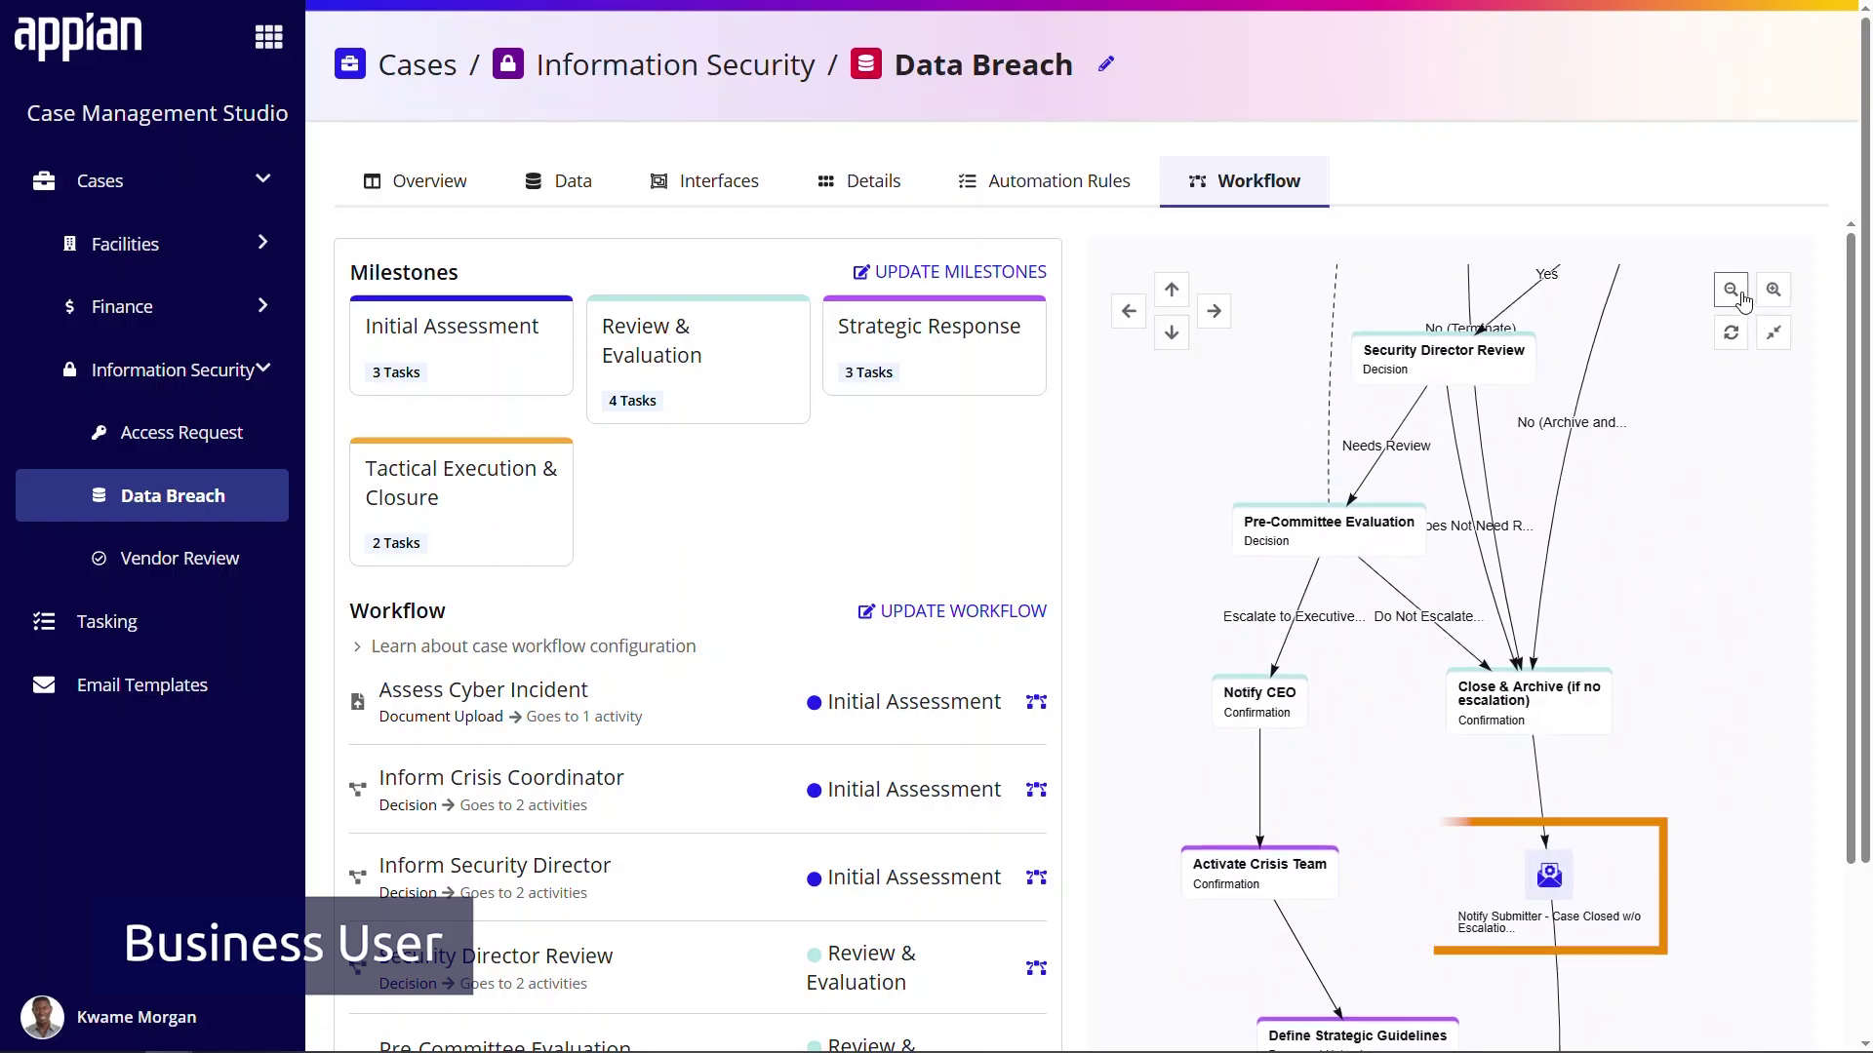
left_click(1734, 294)
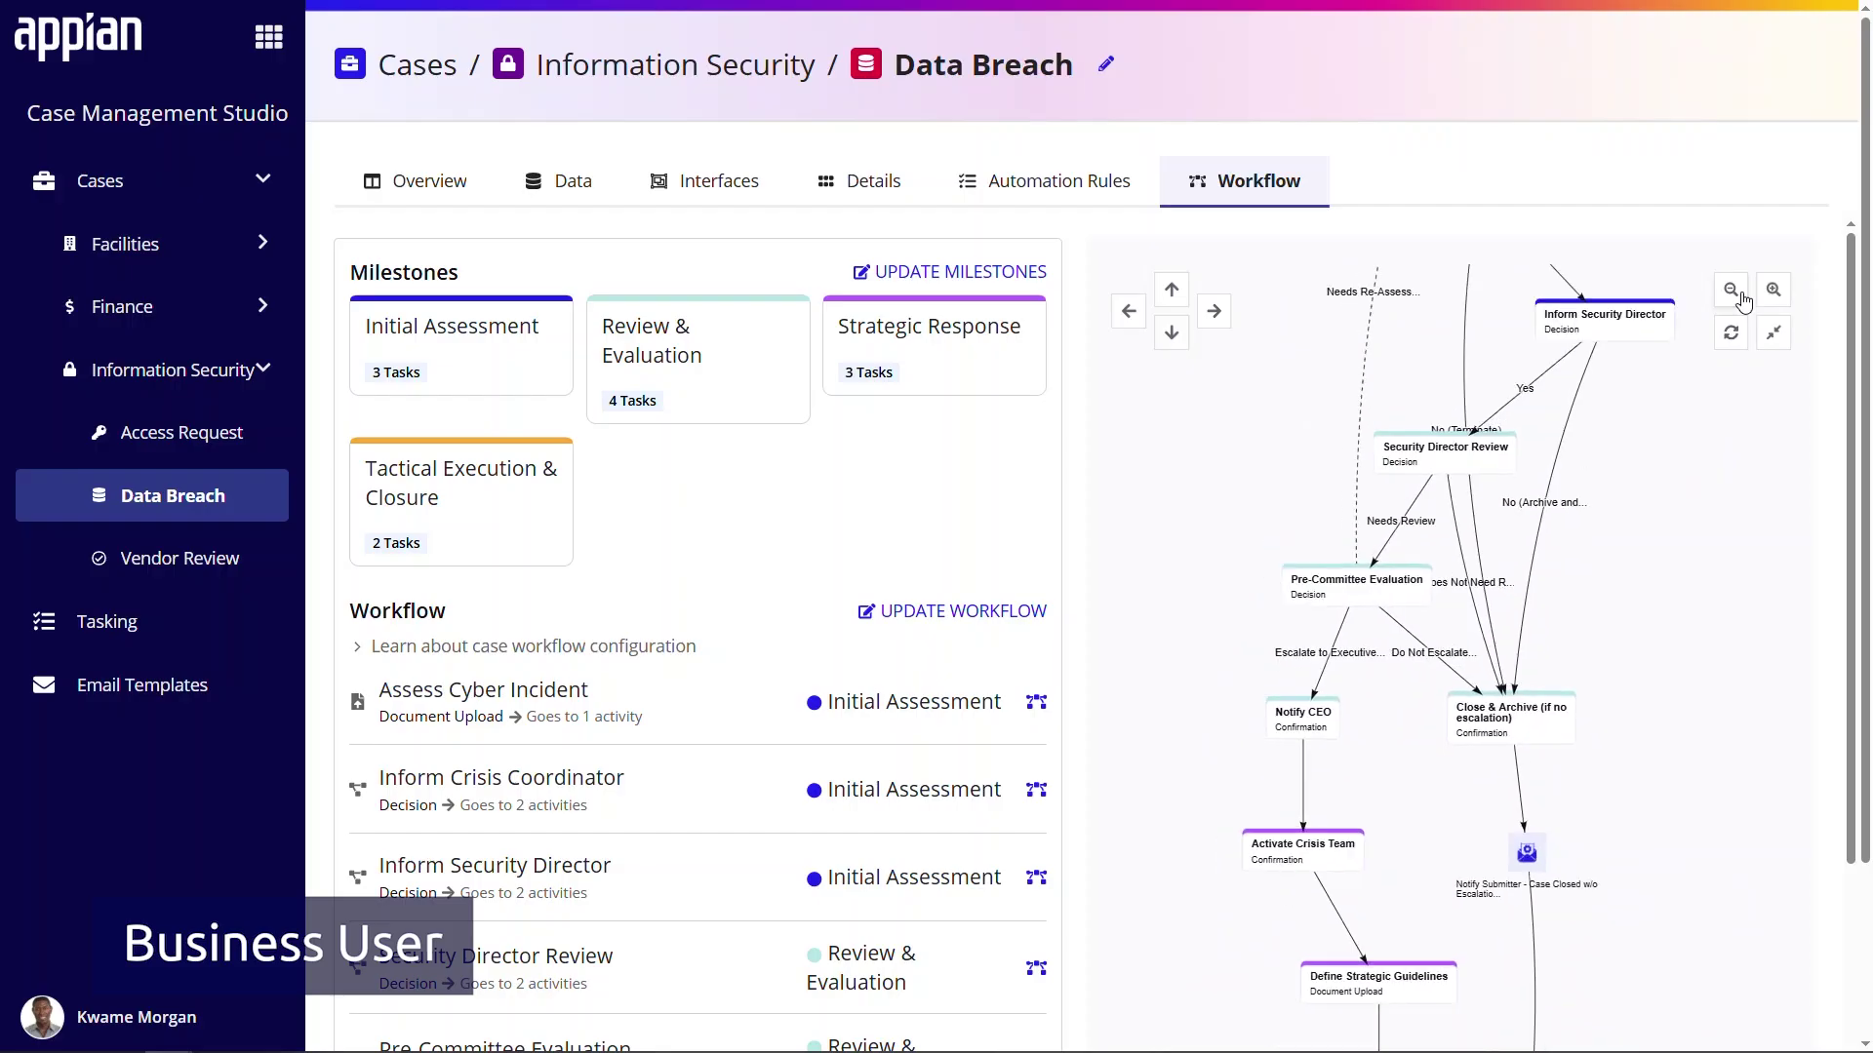
left_click_drag(1689, 451, 1712, 693)
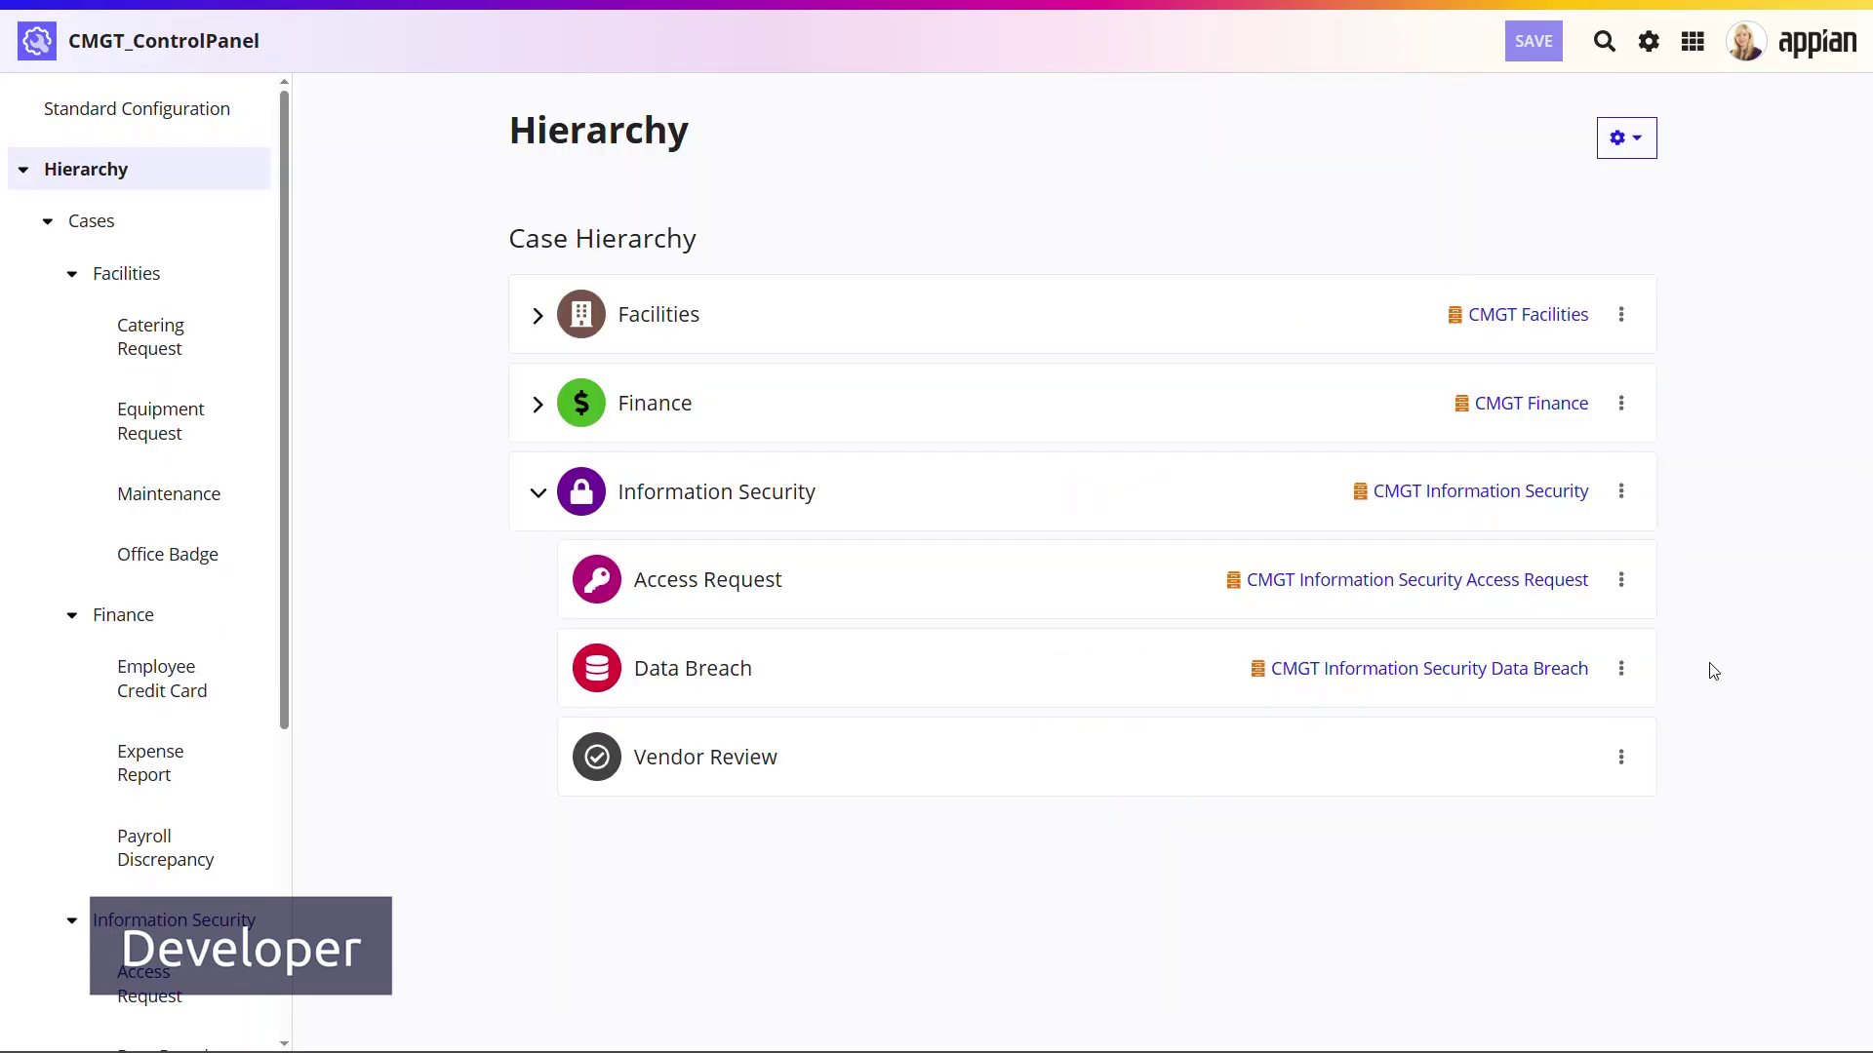
Open Configure Security for the Data Breach case type.
left_click(1622, 670)
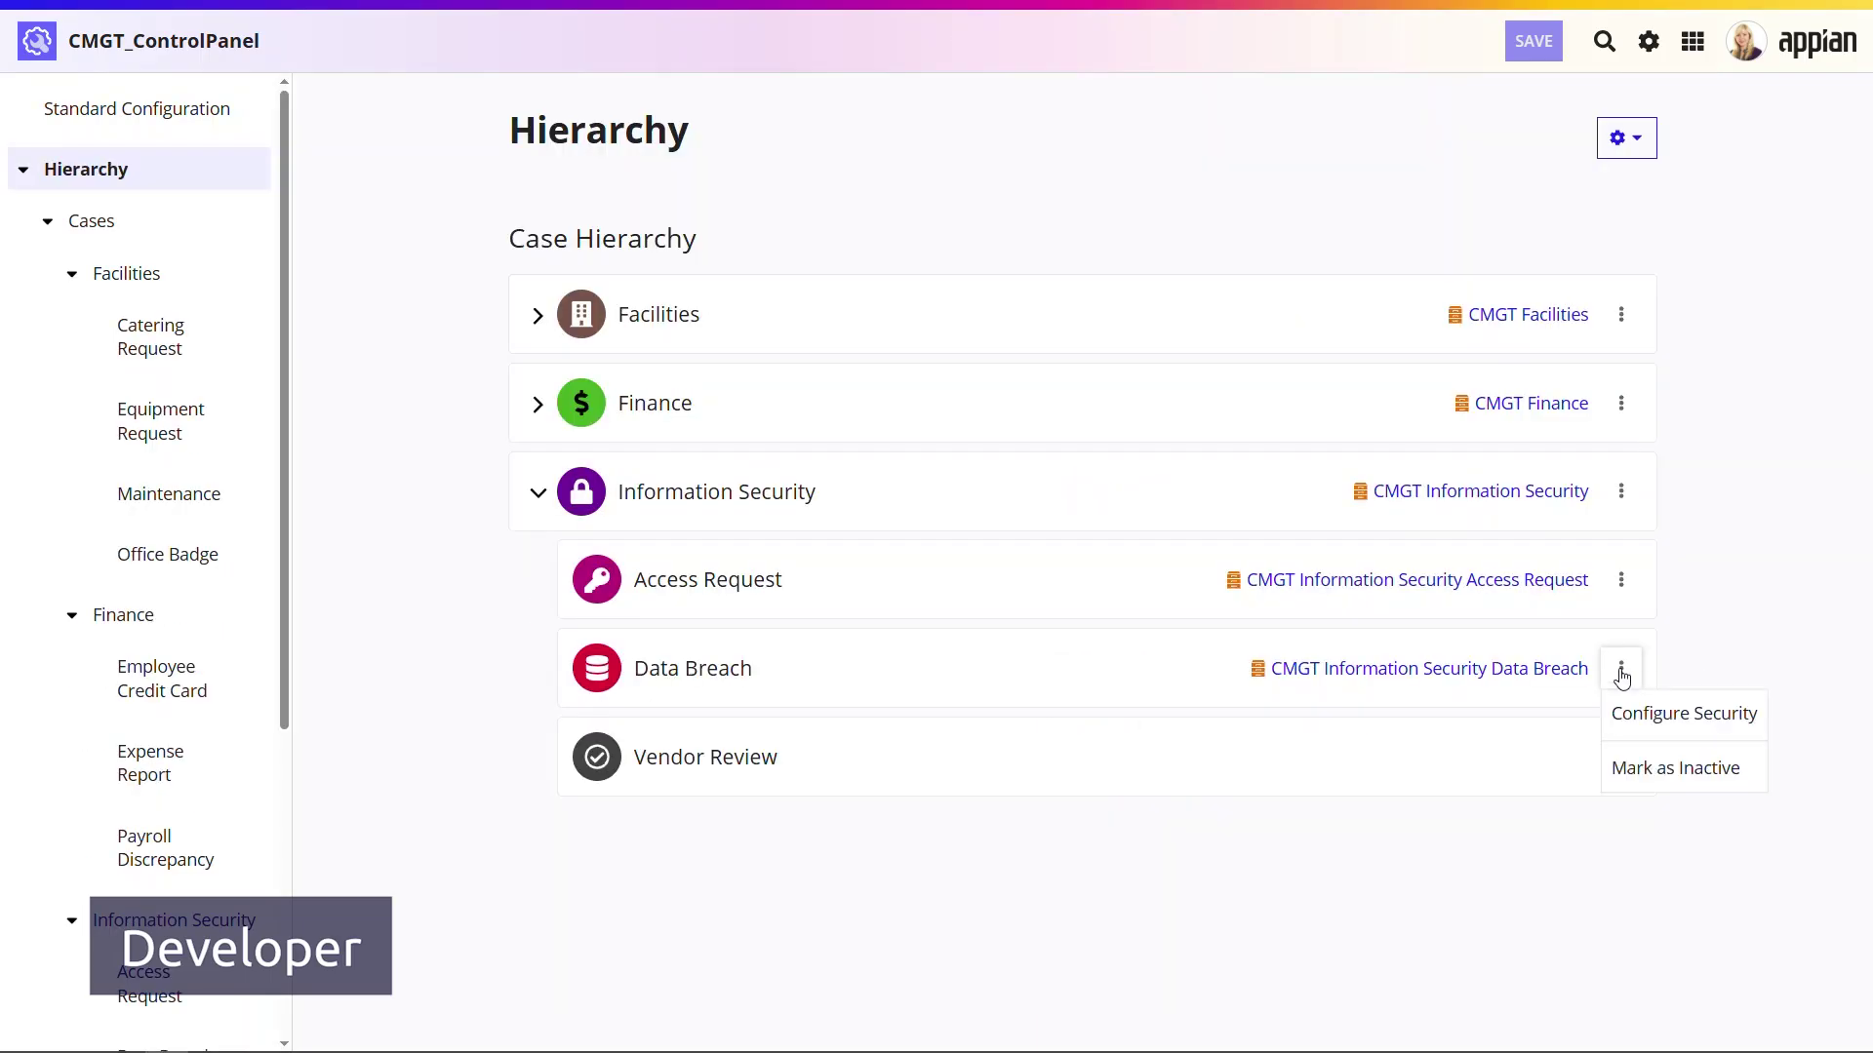
left_click(1706, 716)
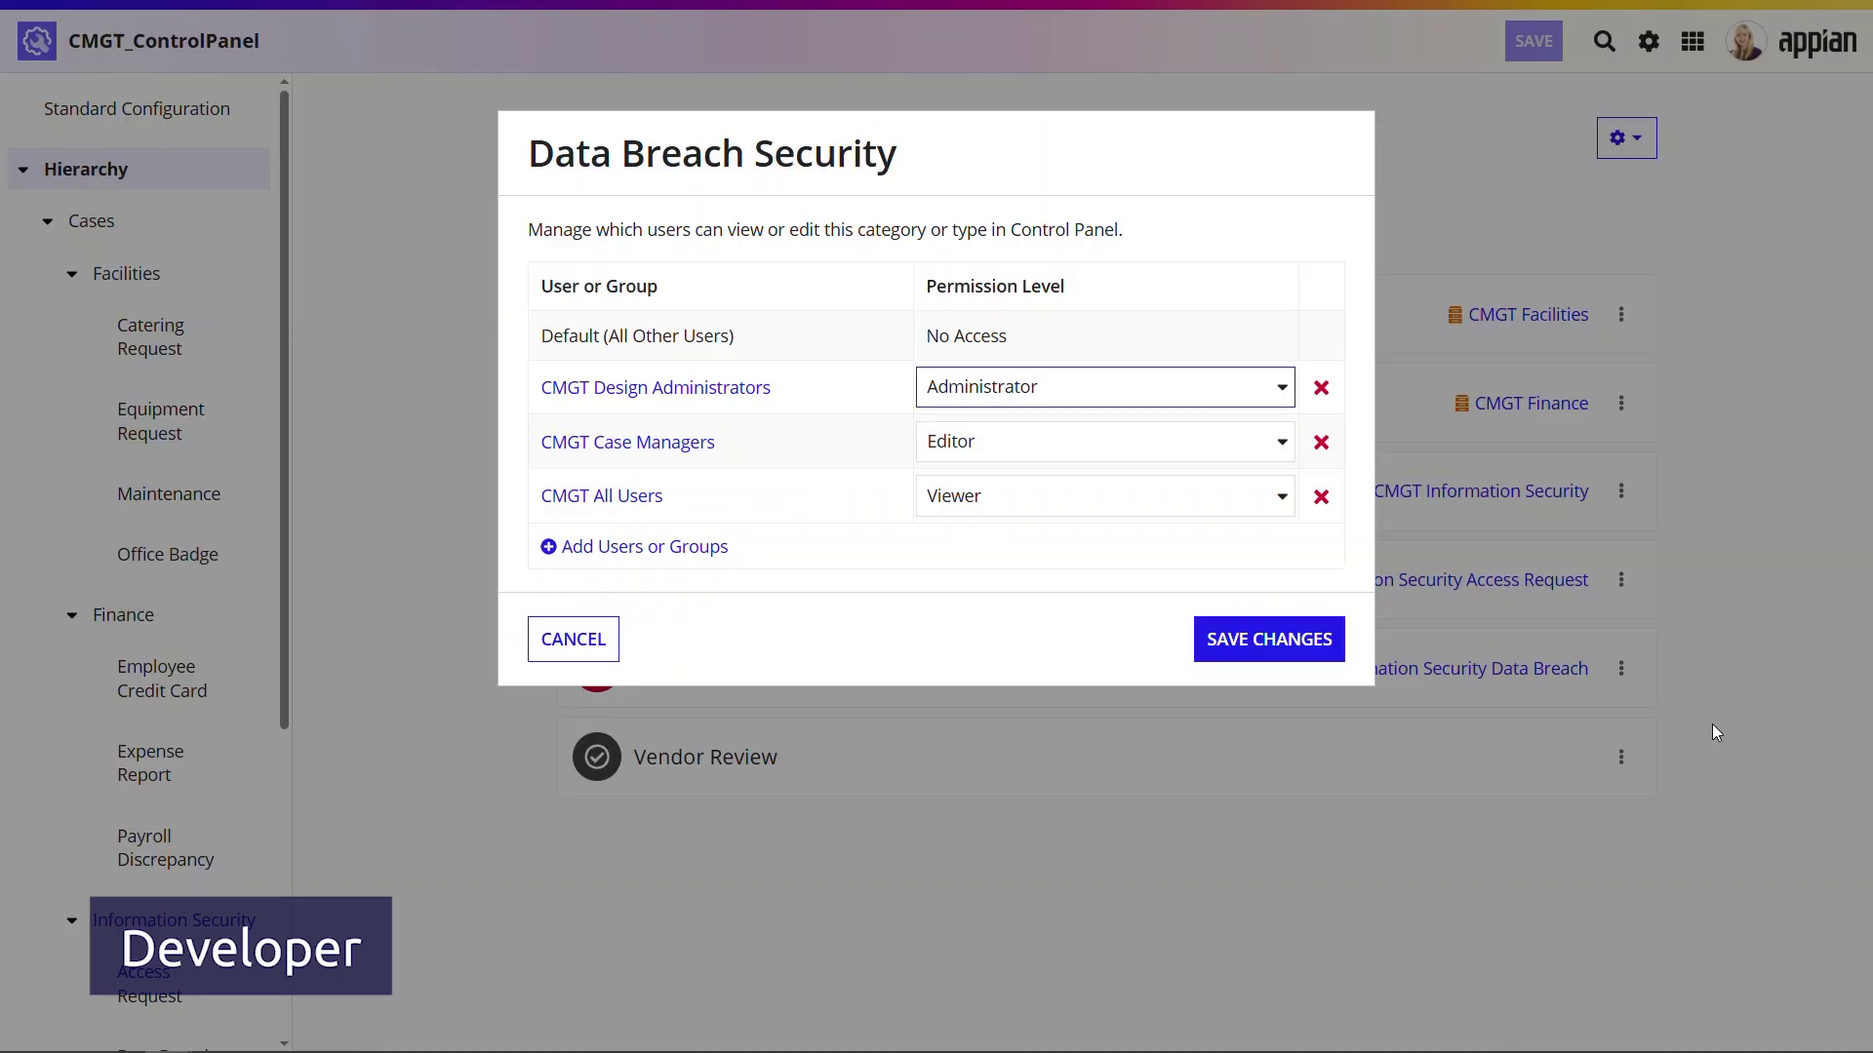